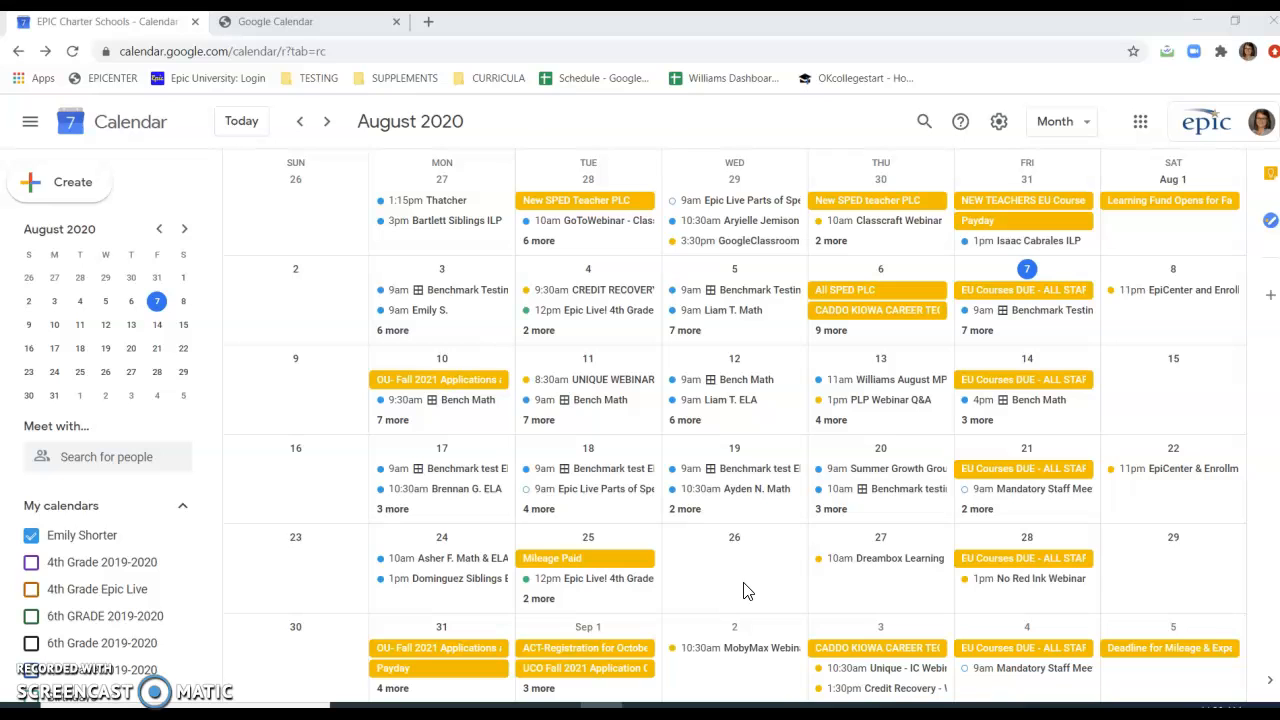
Start an appointment slots entry on Wednesday, August 26, 2020 with the title "Benchmark test".
left_click(723, 571)
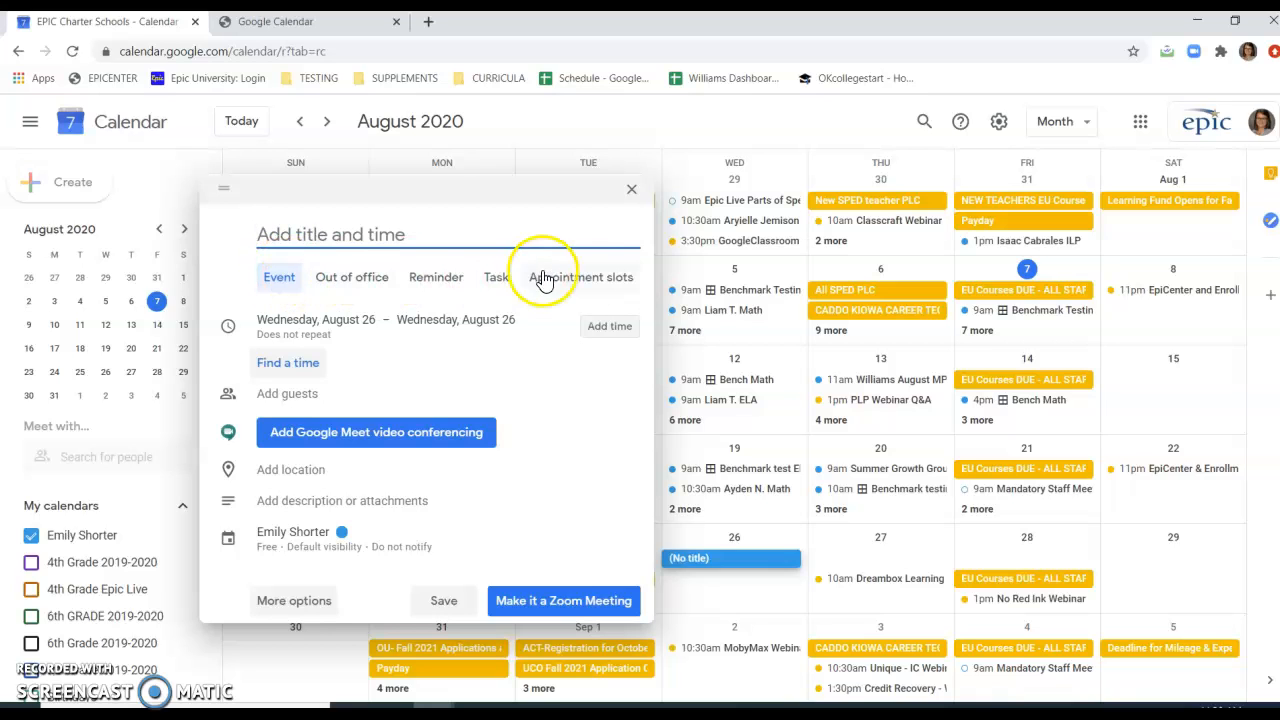
left_click(585, 287)
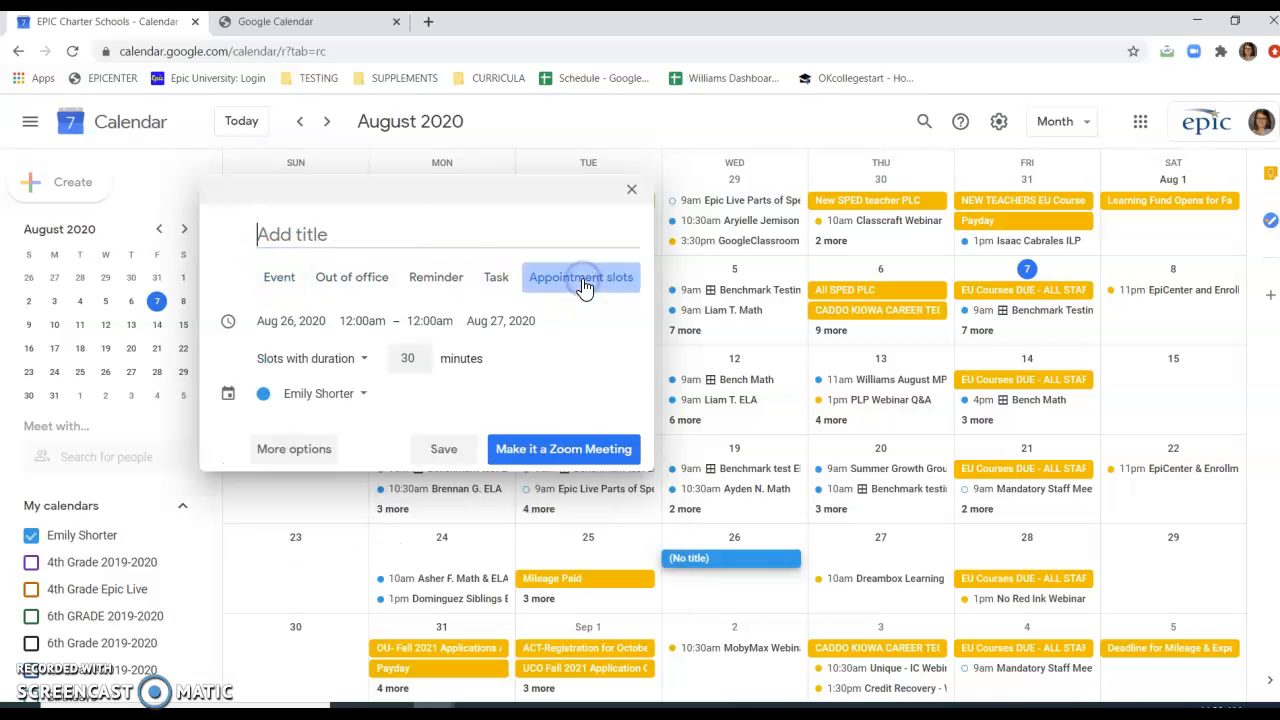
type("Bench")
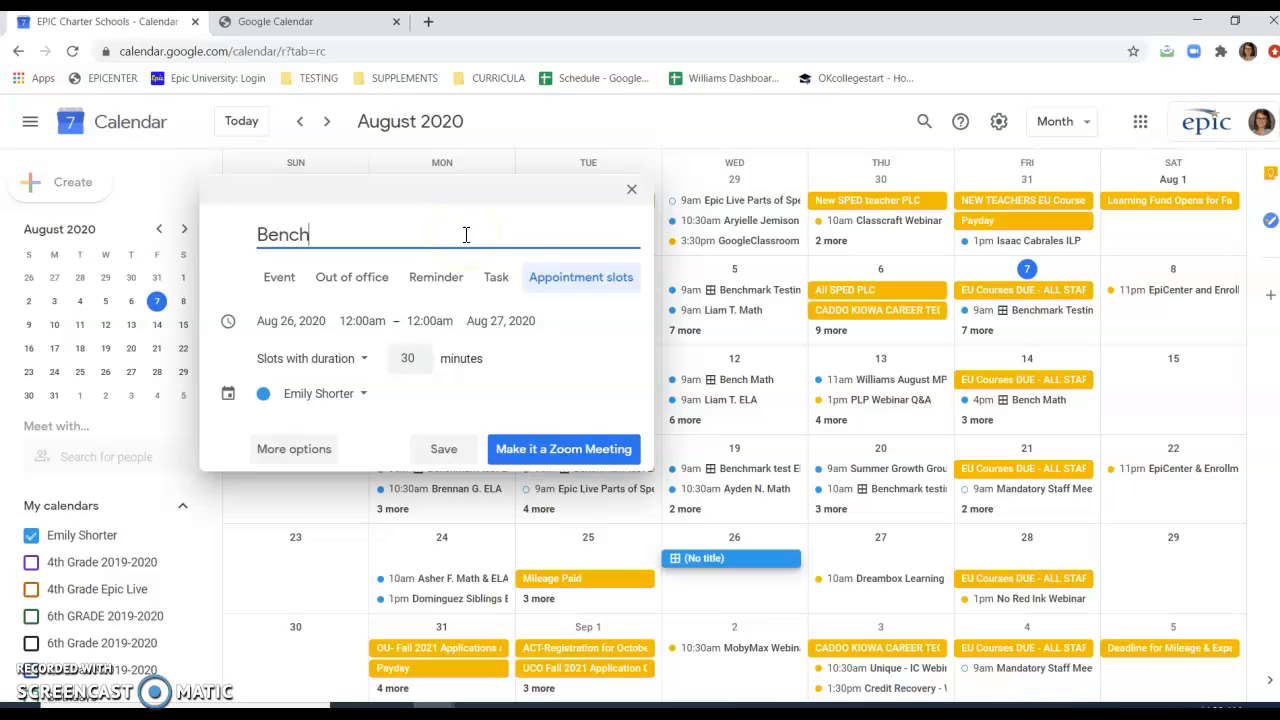
type("mark test")
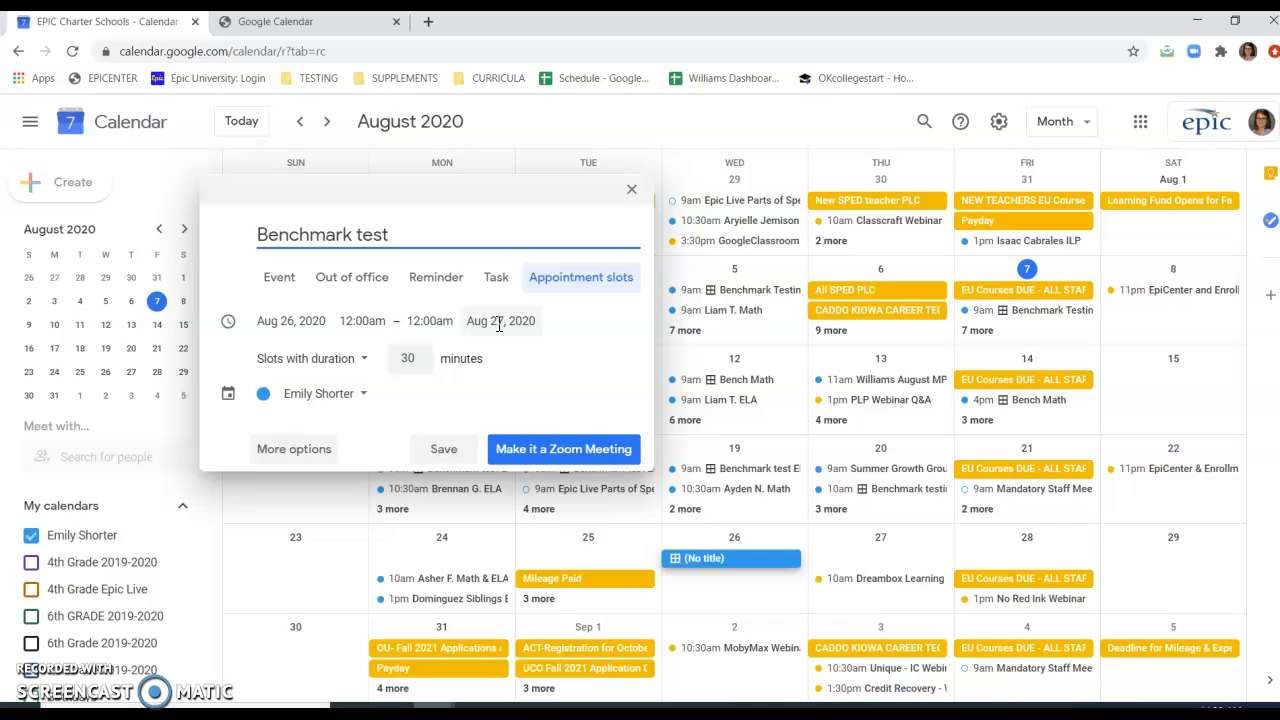
Set the end date of the appointment block to Aug 26, 2020.
left_click(499, 324)
left_click(612, 514)
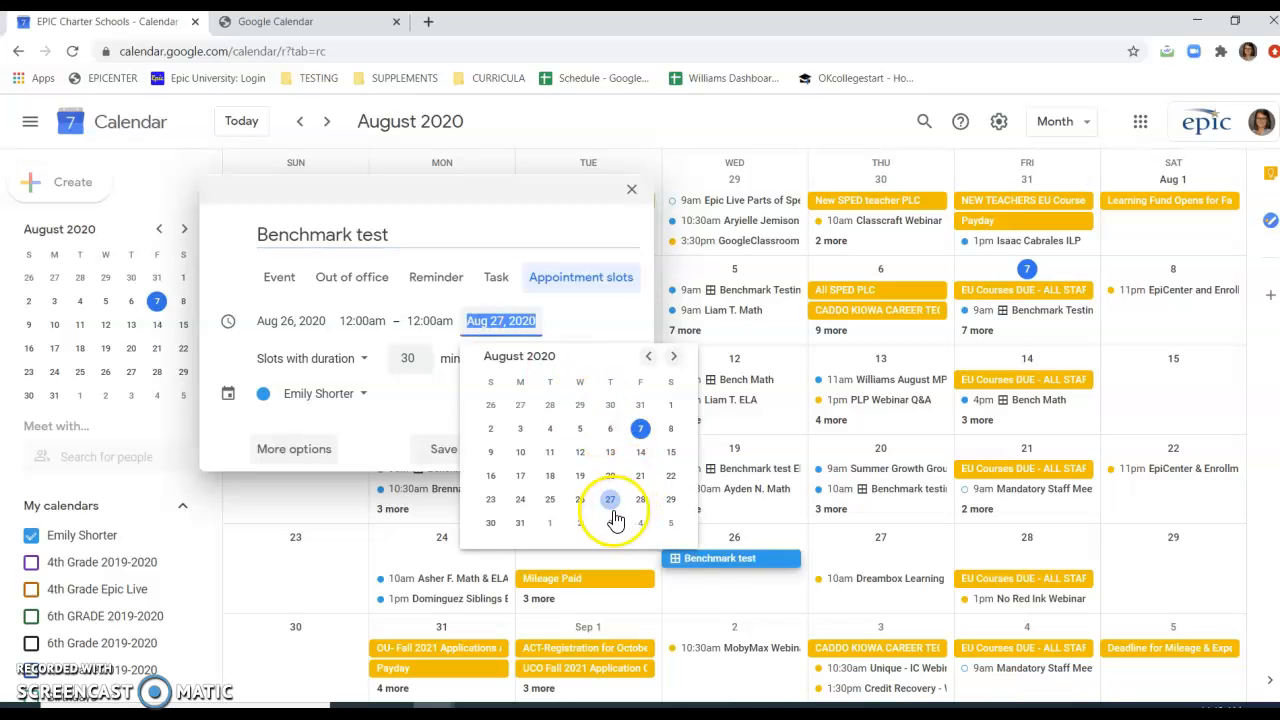
left_click(580, 499)
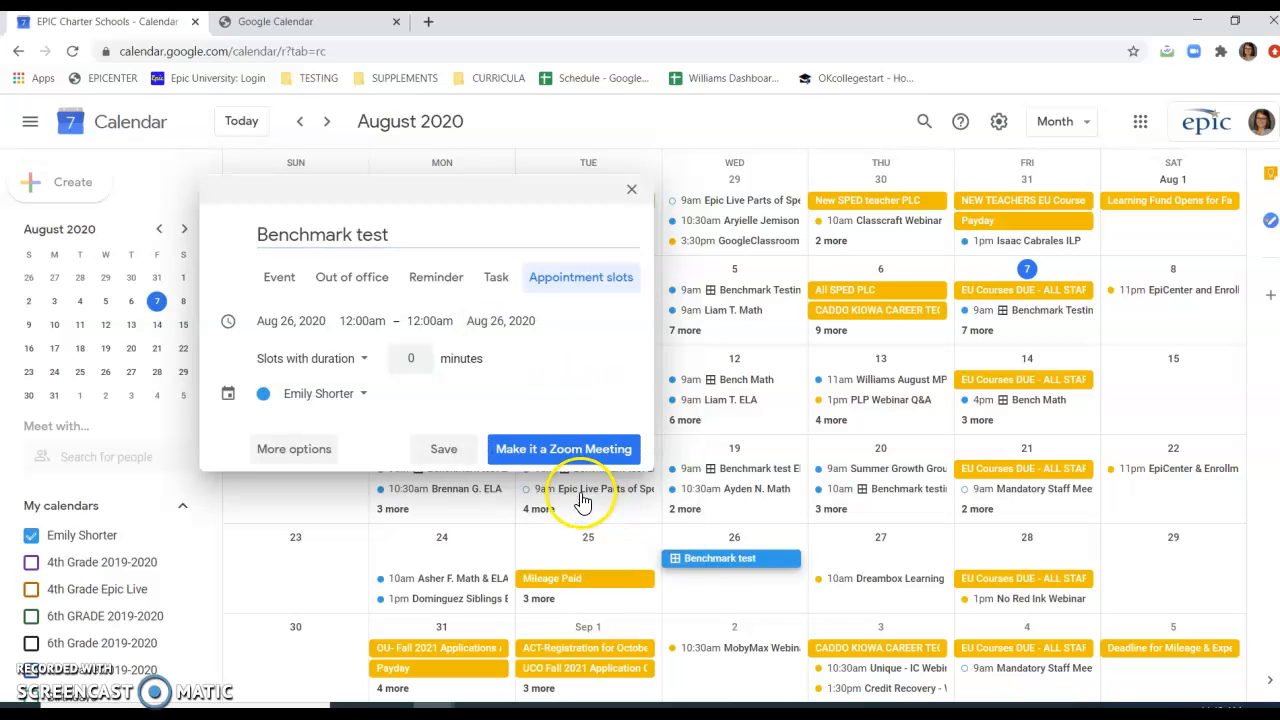
Set the appointment block to run from 8:00am to 3:00pm.
left_click(397, 333)
scroll(380, 390, "down", 5)
scroll(380, 390, "down", 6)
scroll(380, 390, "down", 2)
left_click(366, 352)
left_click(410, 332)
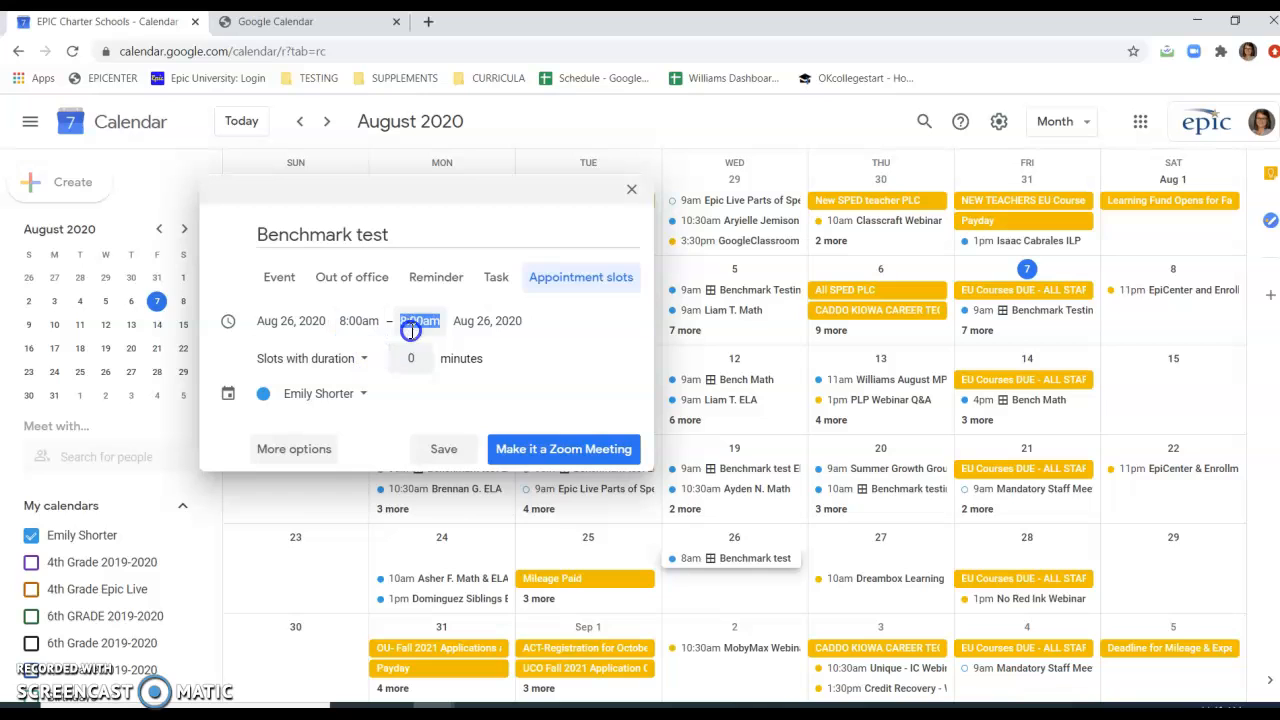
scroll(465, 447, "down", 8)
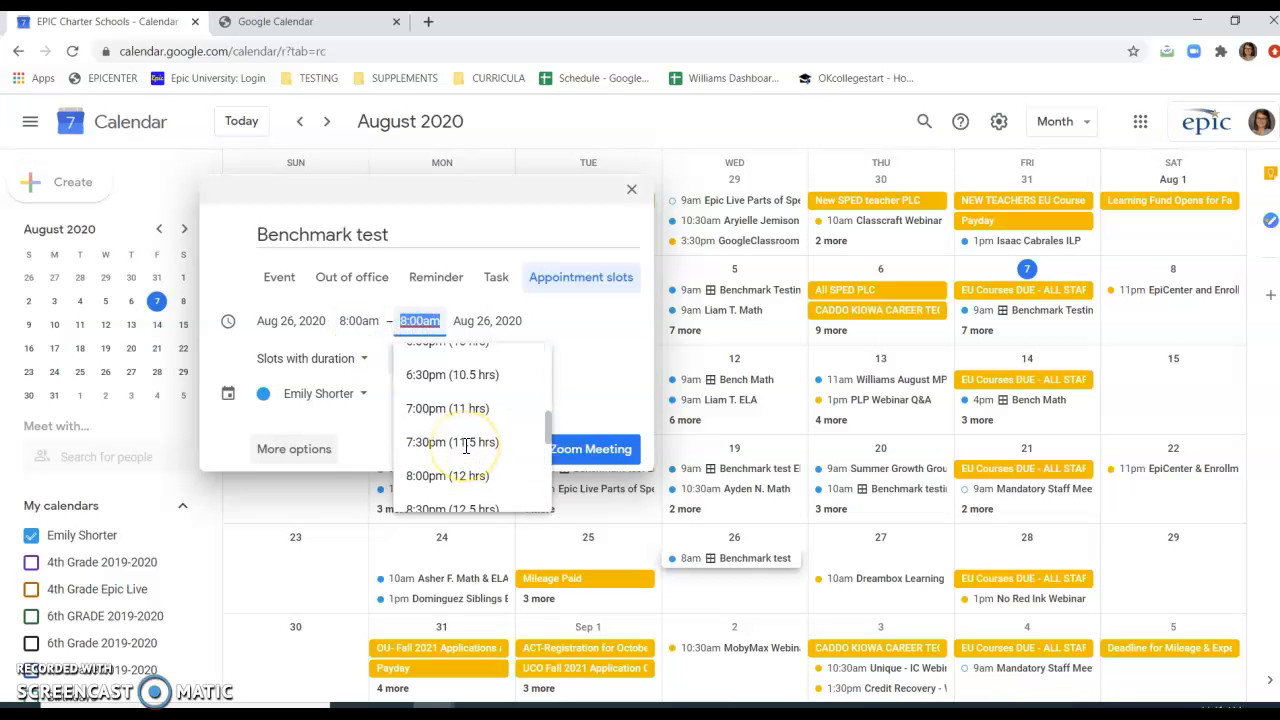
scroll(465, 447, "up", 3)
scroll(463, 452, "up", 3)
left_click(458, 423)
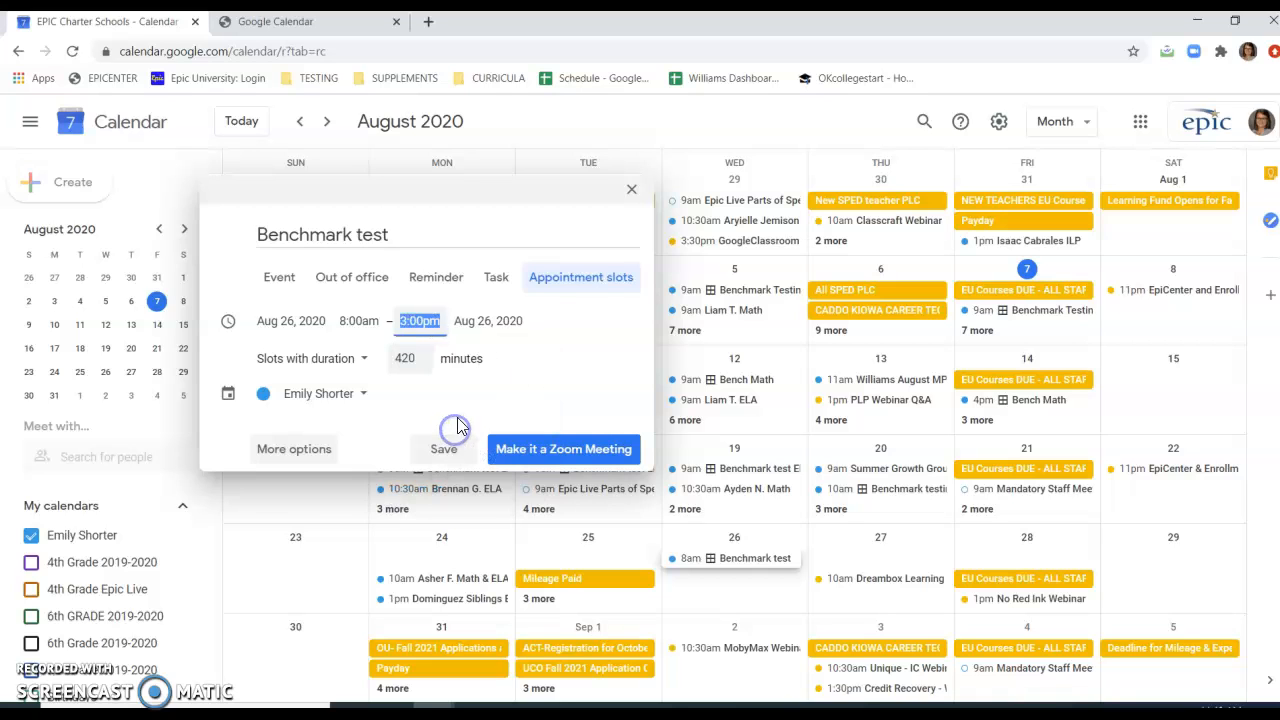
Divide the block into slots with a duration of 60 minutes and save it as a Zoom meeting.
left_click(290, 362)
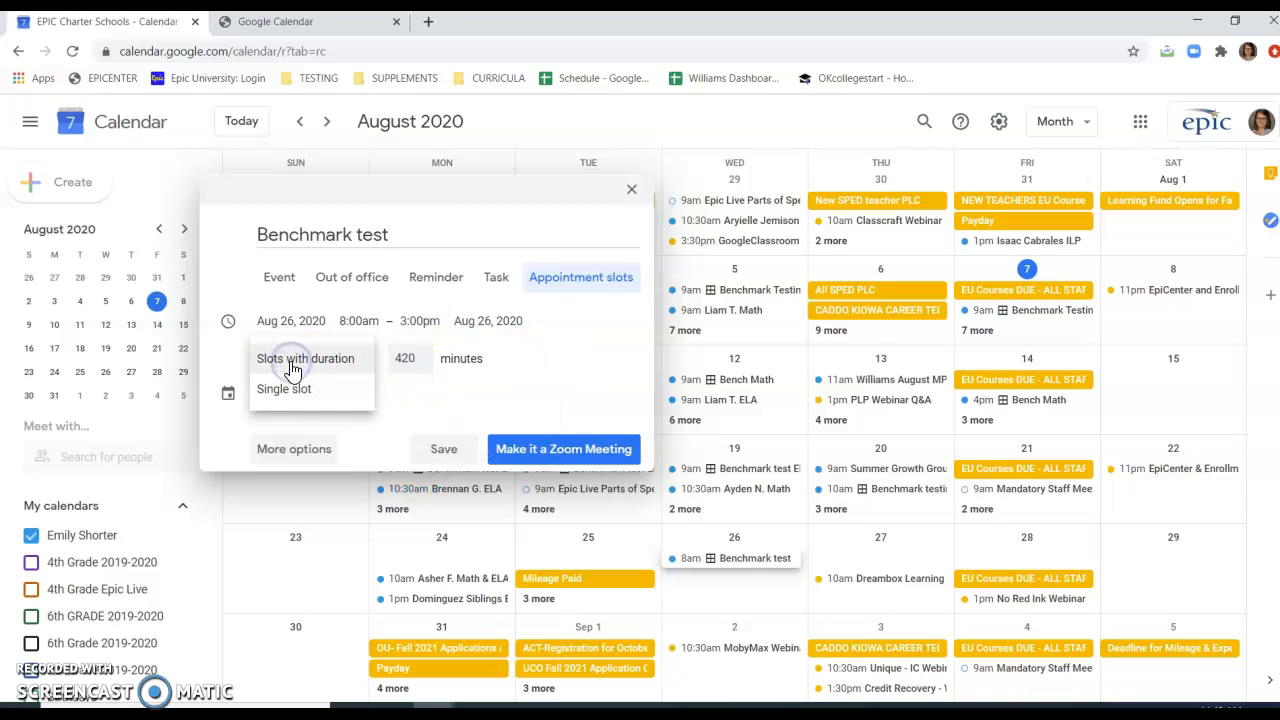
left_click(305, 392)
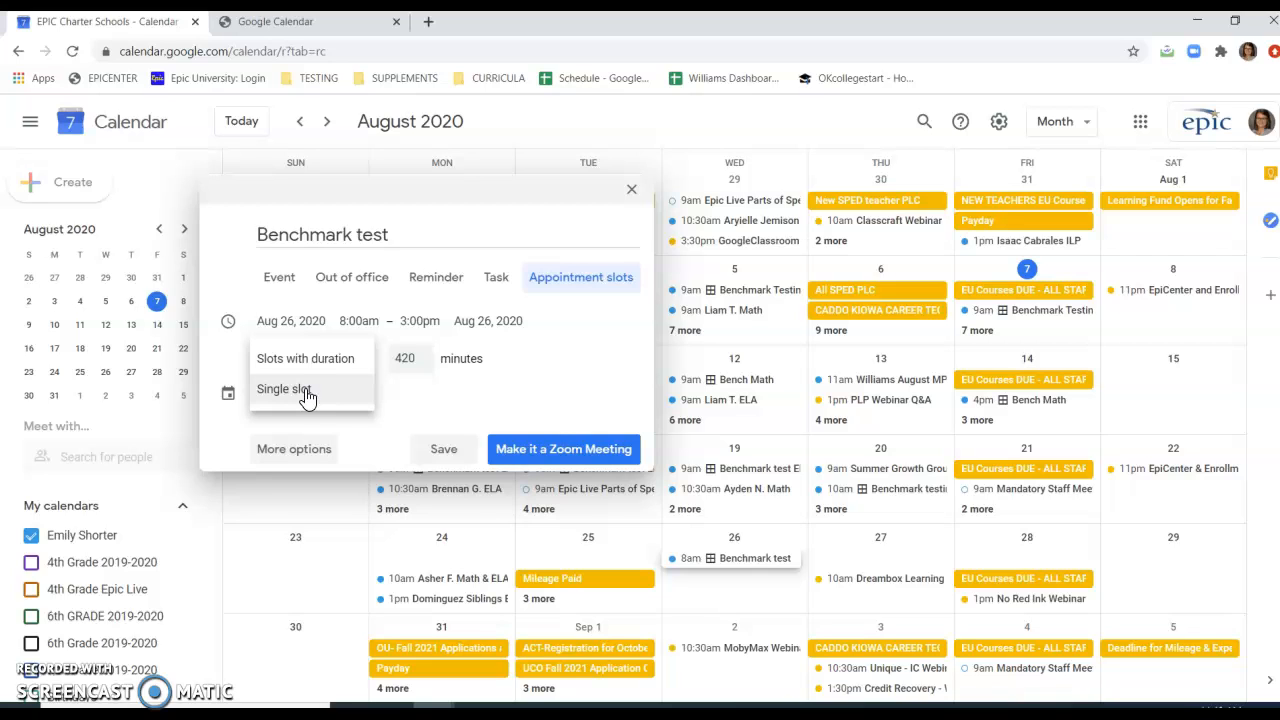
left_click(312, 355)
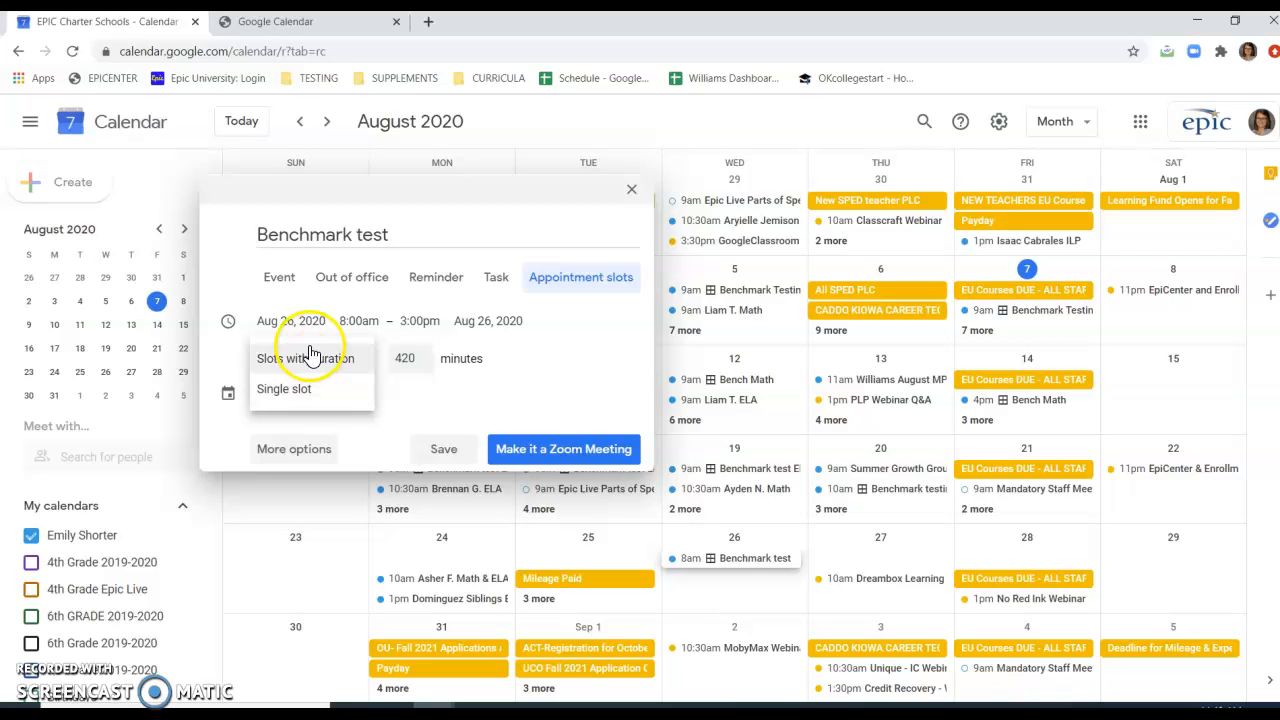
left_click(405, 360)
double_click(405, 360)
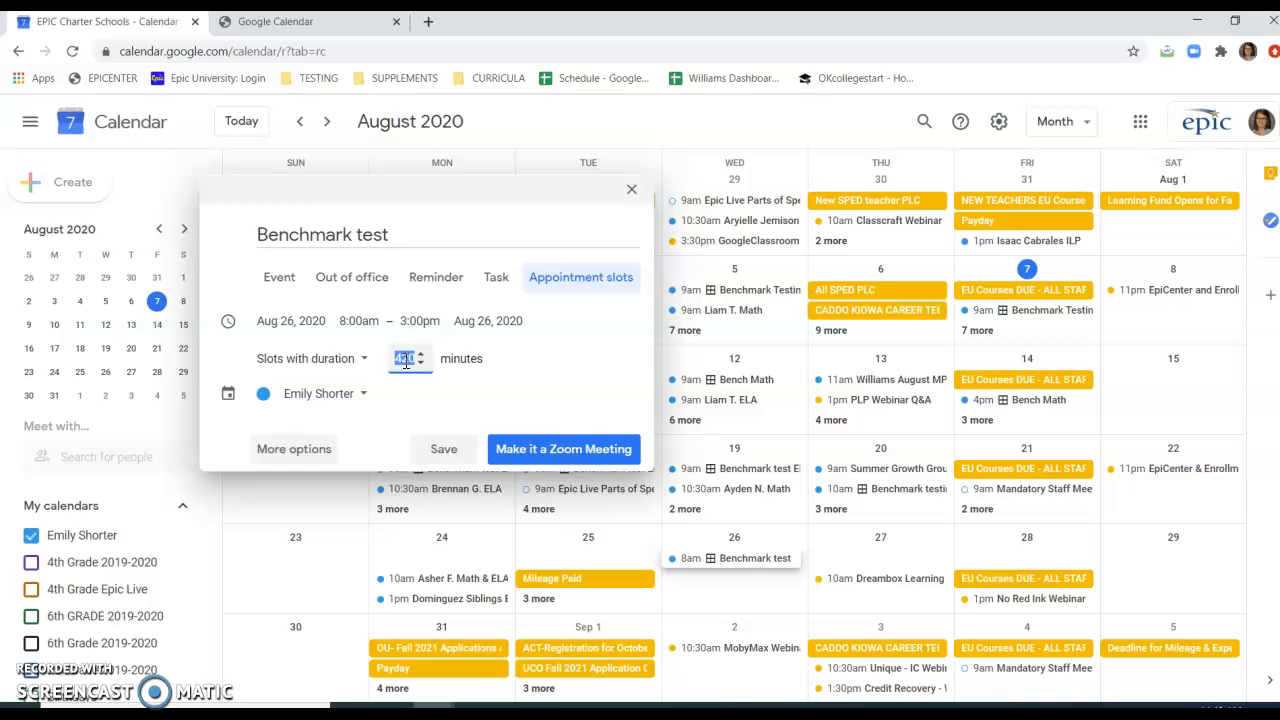
type("60")
left_click(475, 357)
left_click(545, 453)
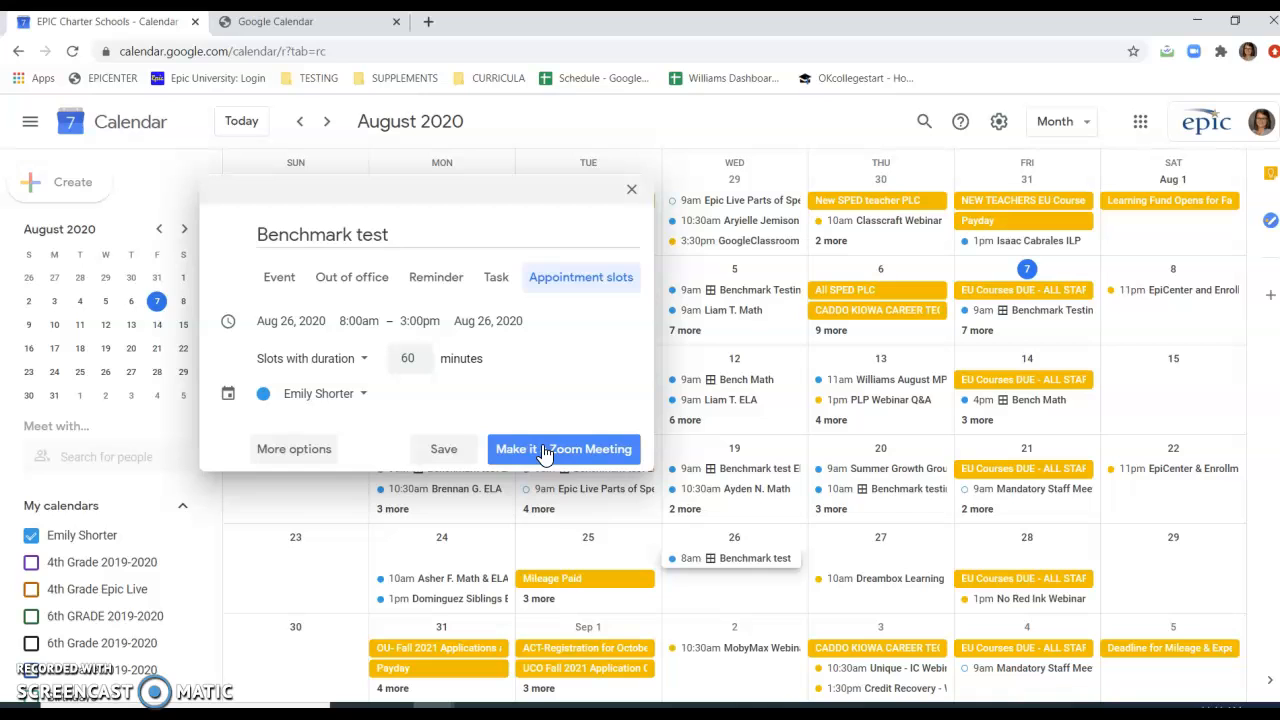
left_click(543, 452)
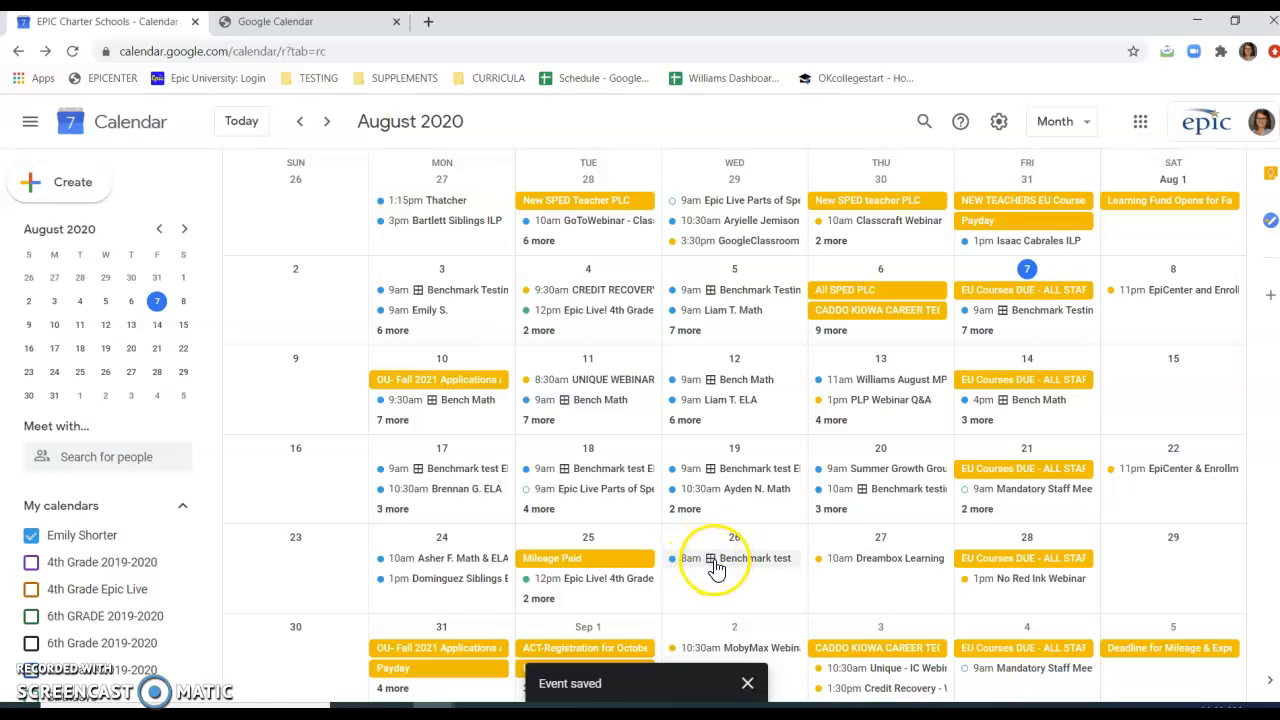
Open the calendar's appointment page from the August 26 "Benchmark test" event and highlight its web address.
left_click(715, 565)
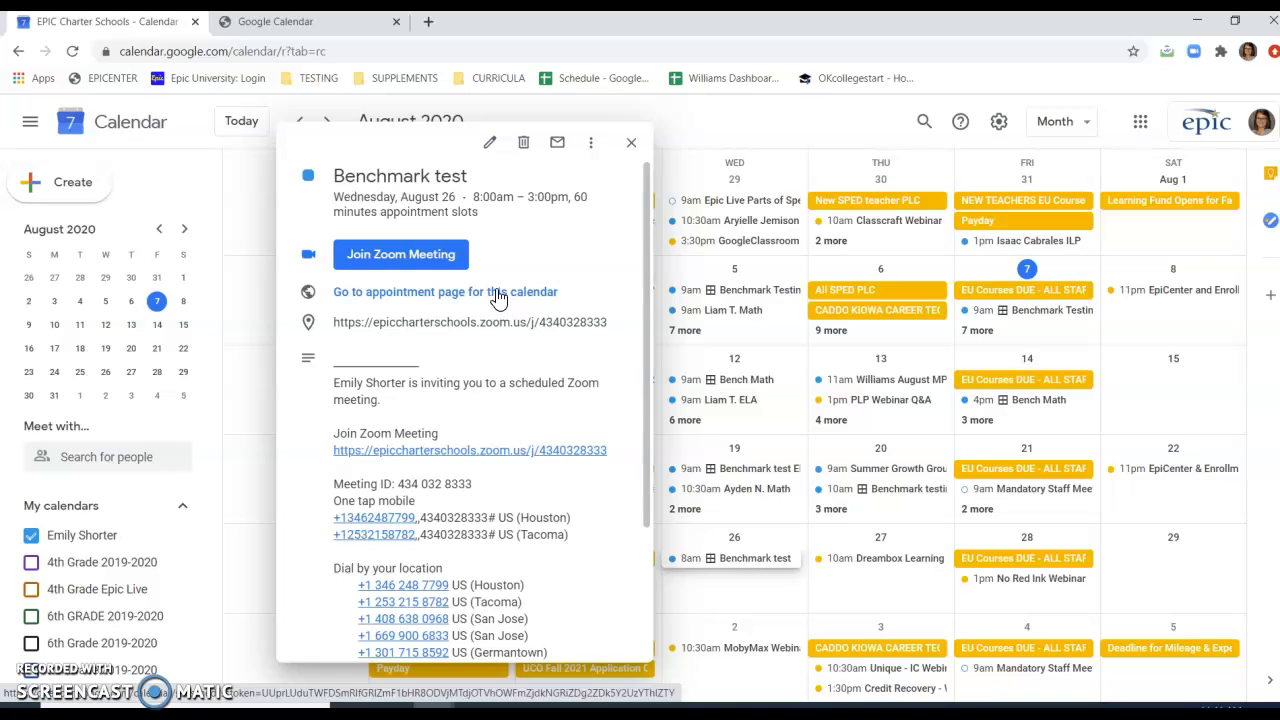
left_click(495, 292)
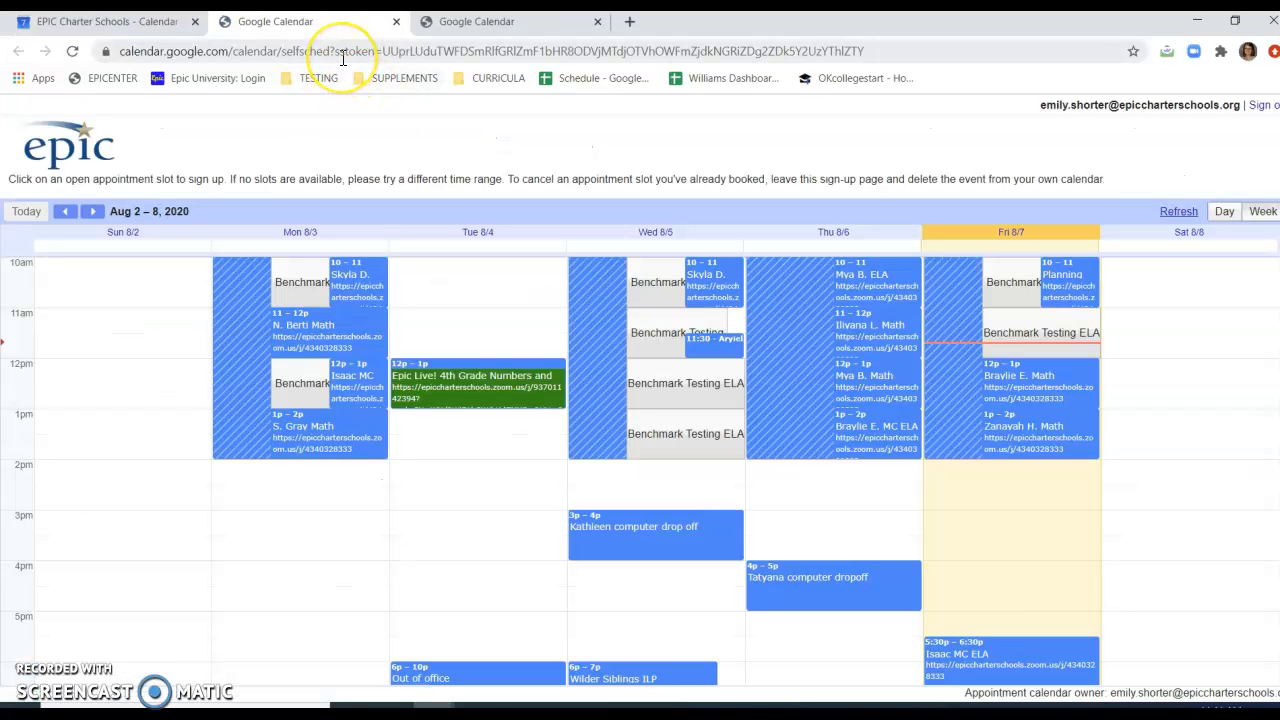
left_click(341, 58)
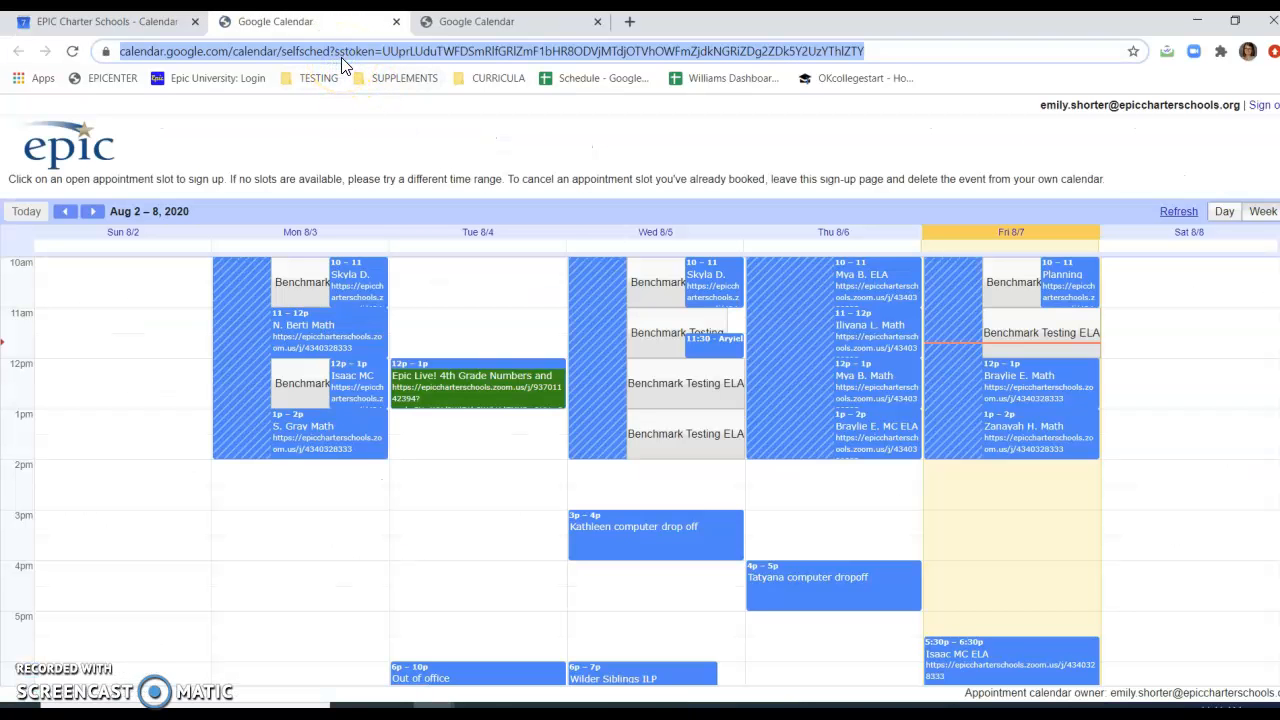
left_click(442, 136)
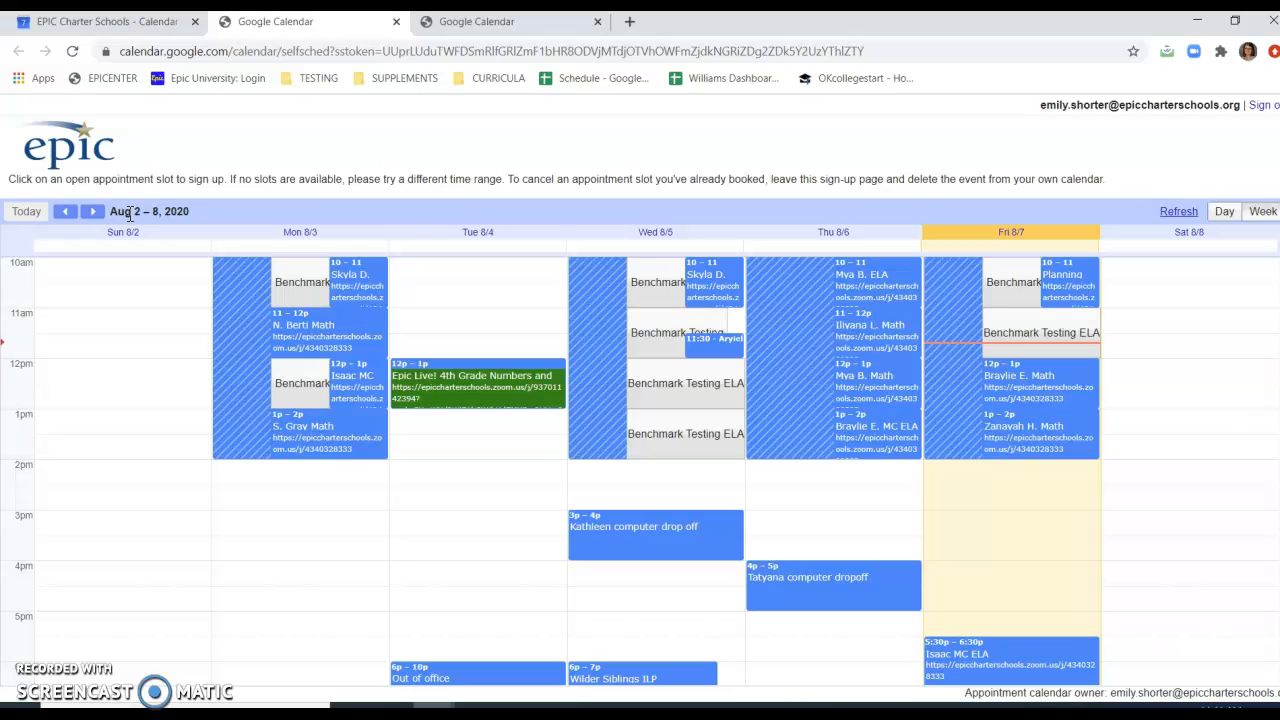
View the previous week on the appointment page, return to Aug 2 – 8, and inspect the booking form for Wednesday's 12pm slot.
left_click(65, 213)
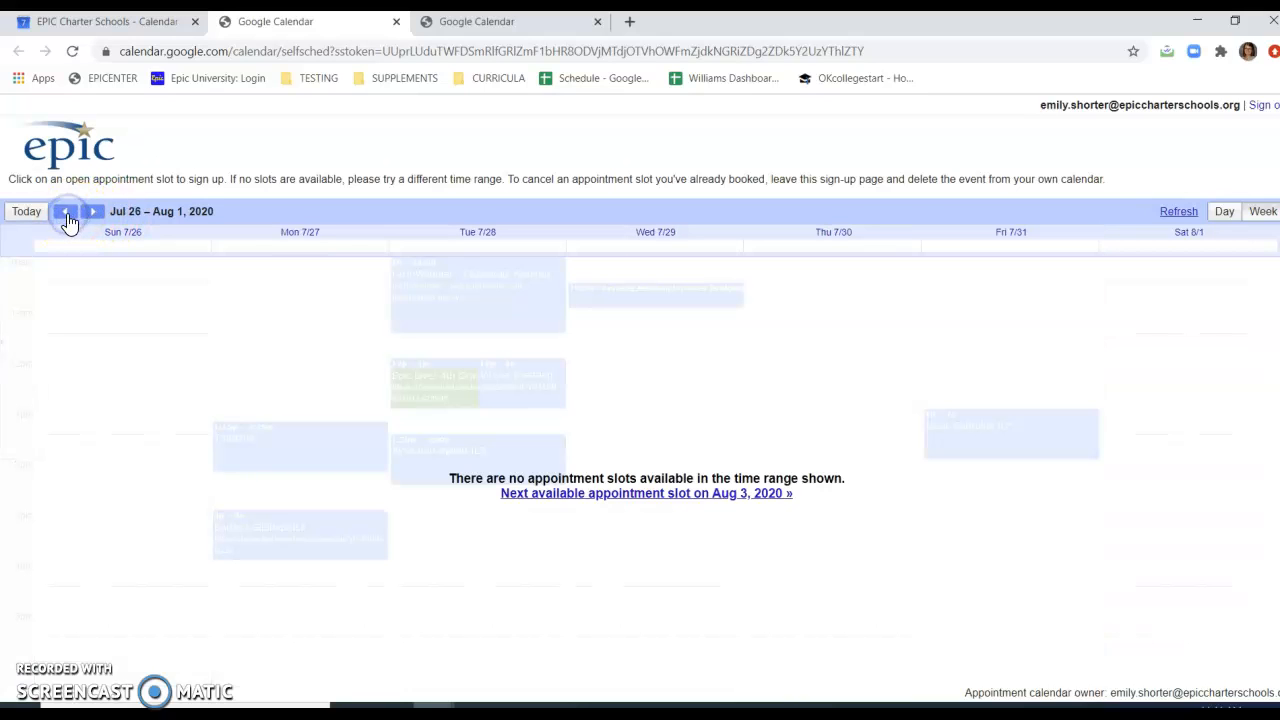
left_click(172, 421)
left_click(94, 214)
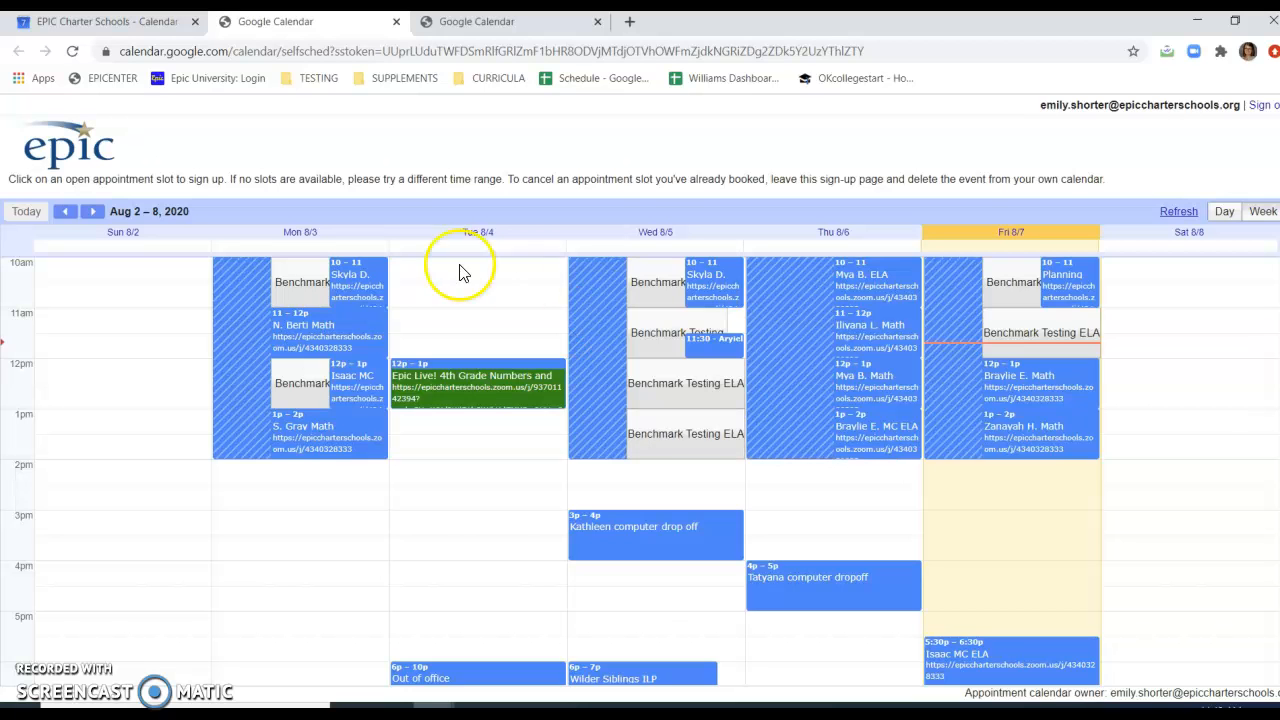
left_click(678, 383)
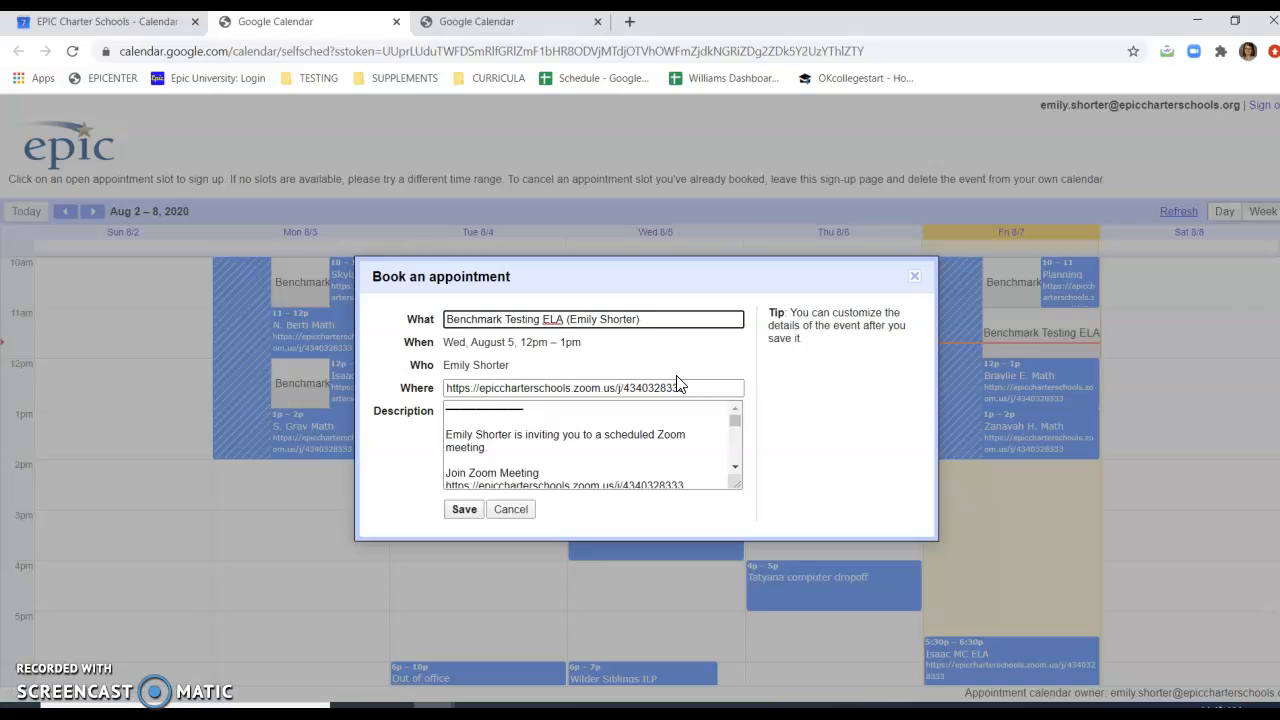
left_click(912, 278)
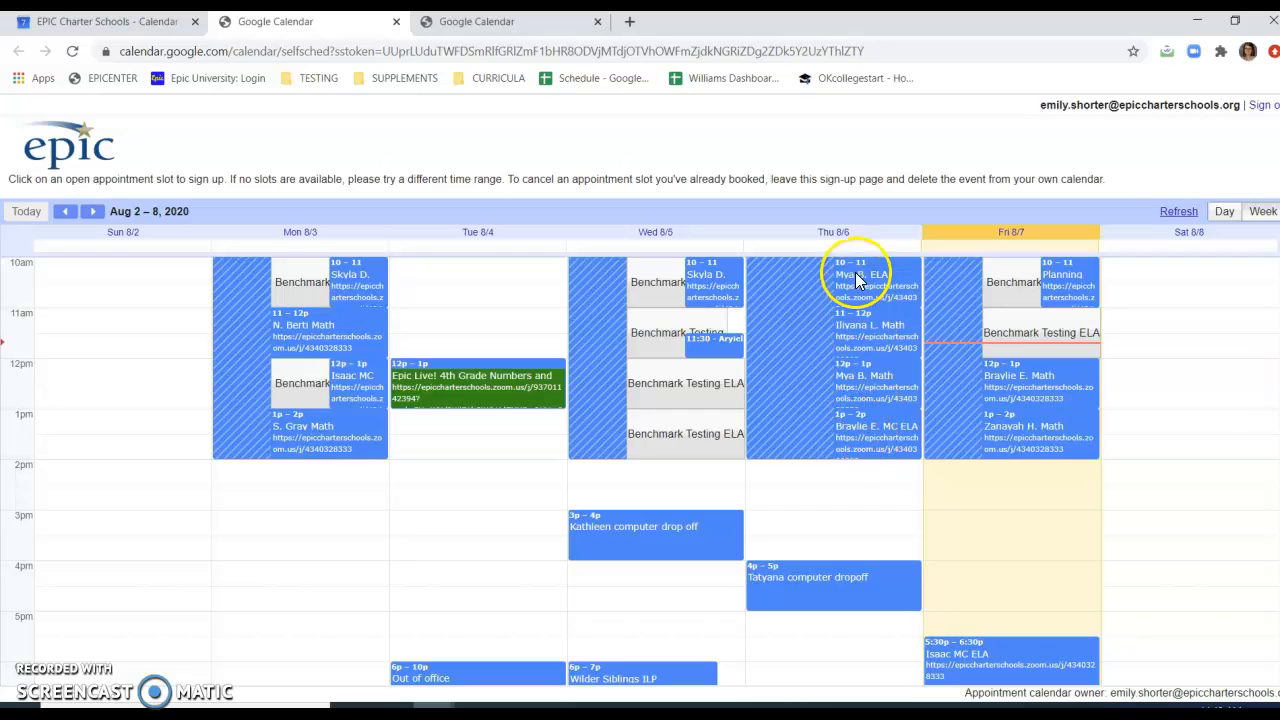
left_click(702, 393)
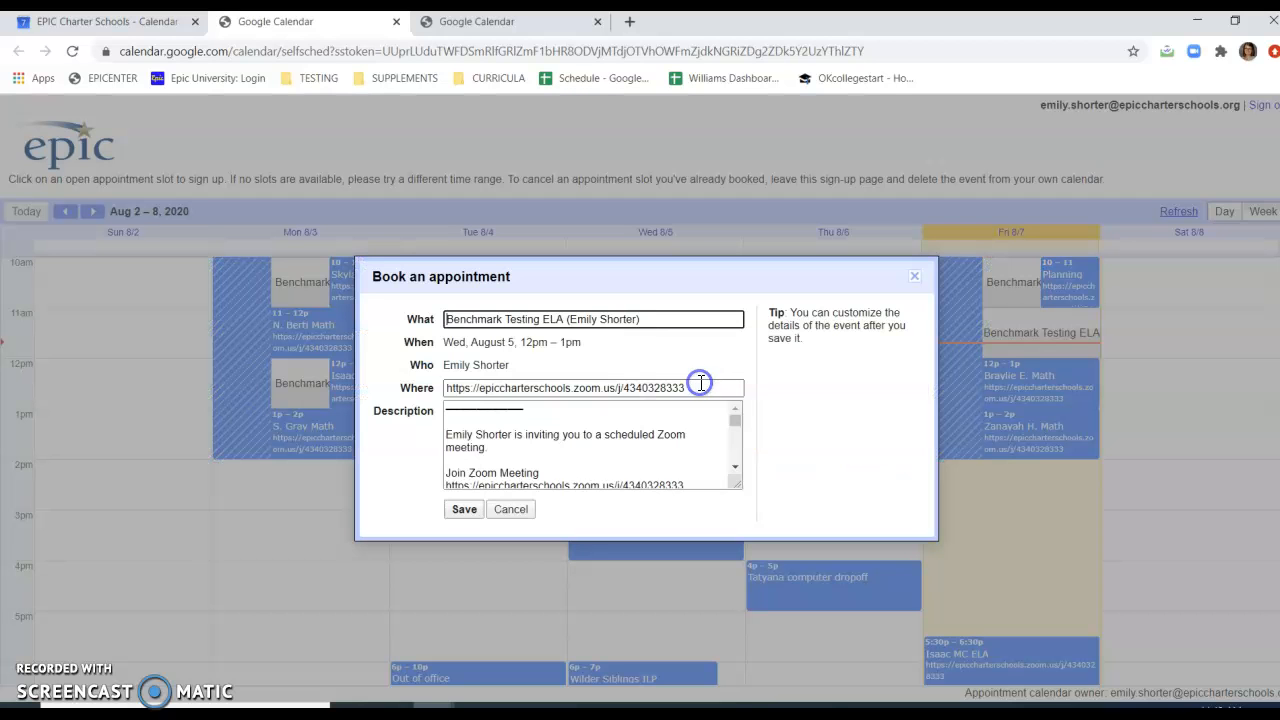
triple_click(641, 320)
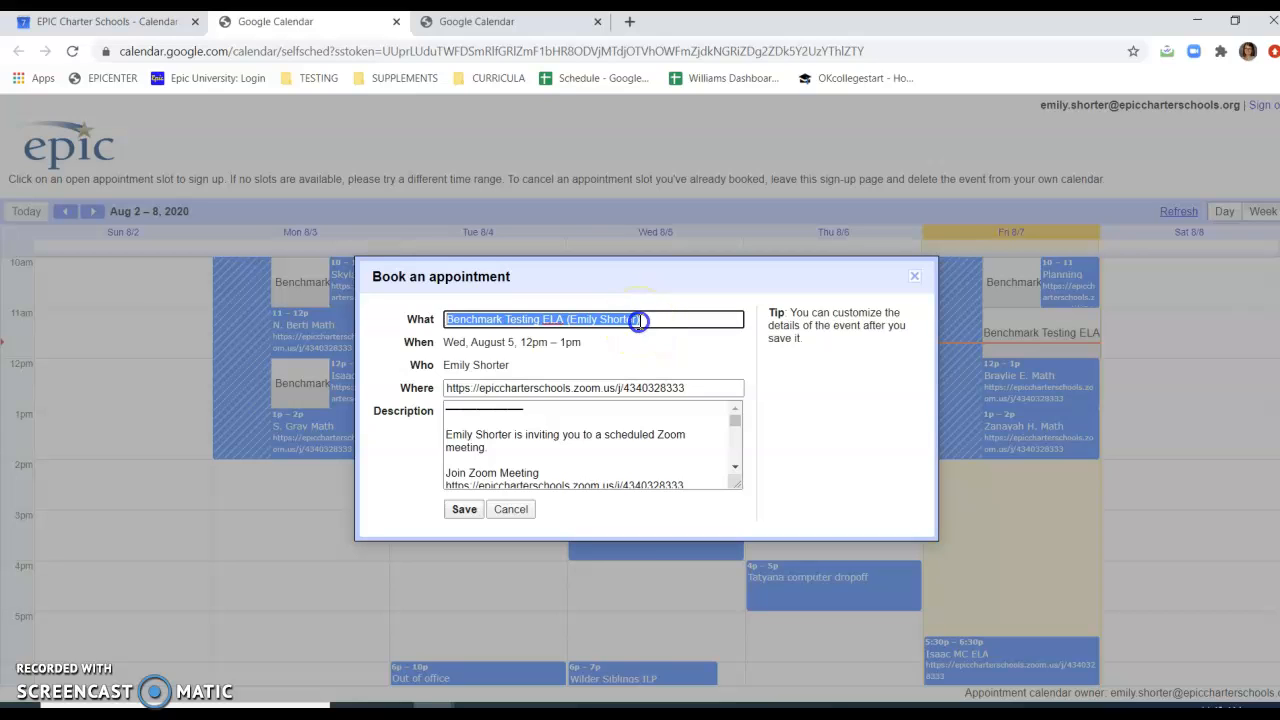
key("BackSpace")
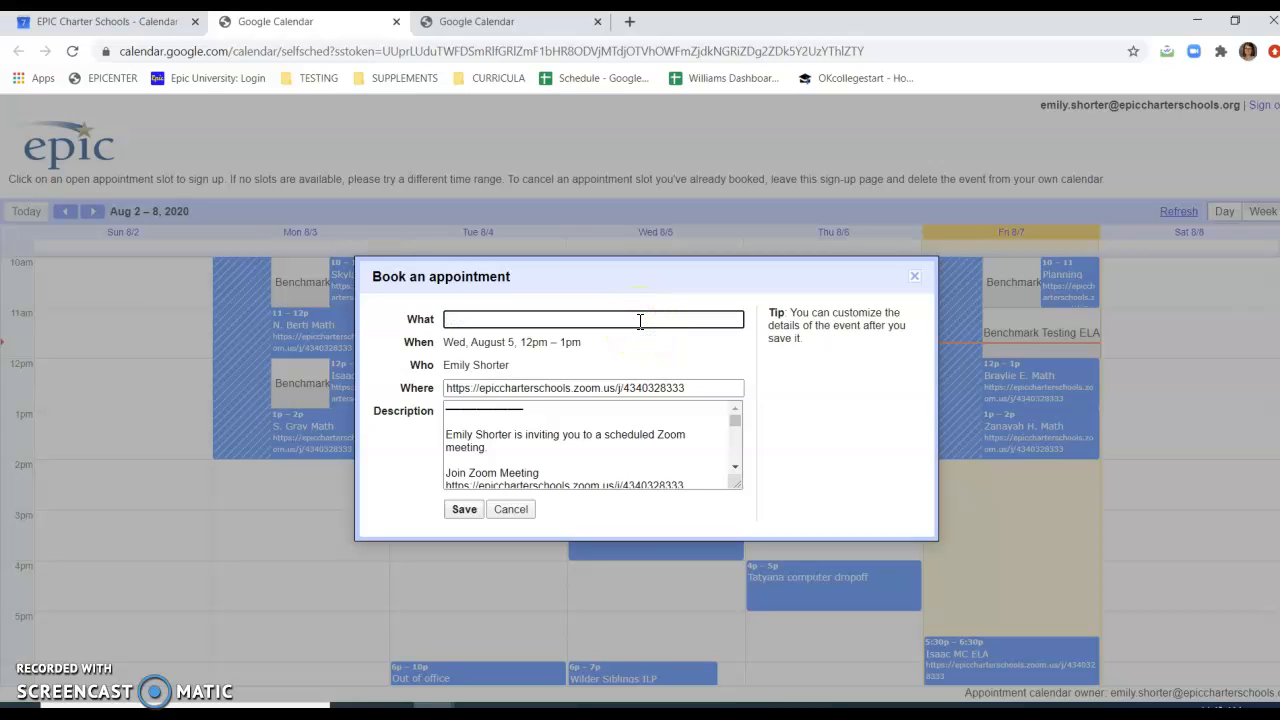
type("Emily S.")
left_click(592, 386)
scroll(603, 433, "down", 5)
scroll(603, 434, "up", 5)
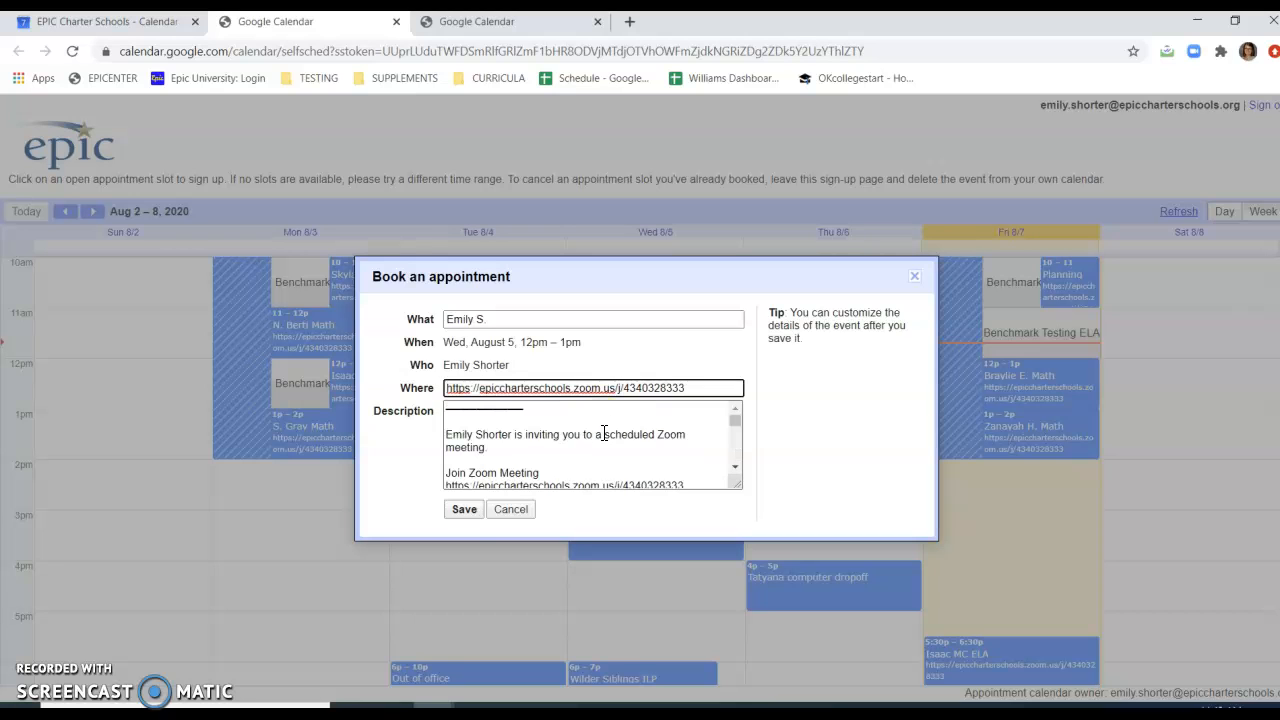
left_click(465, 512)
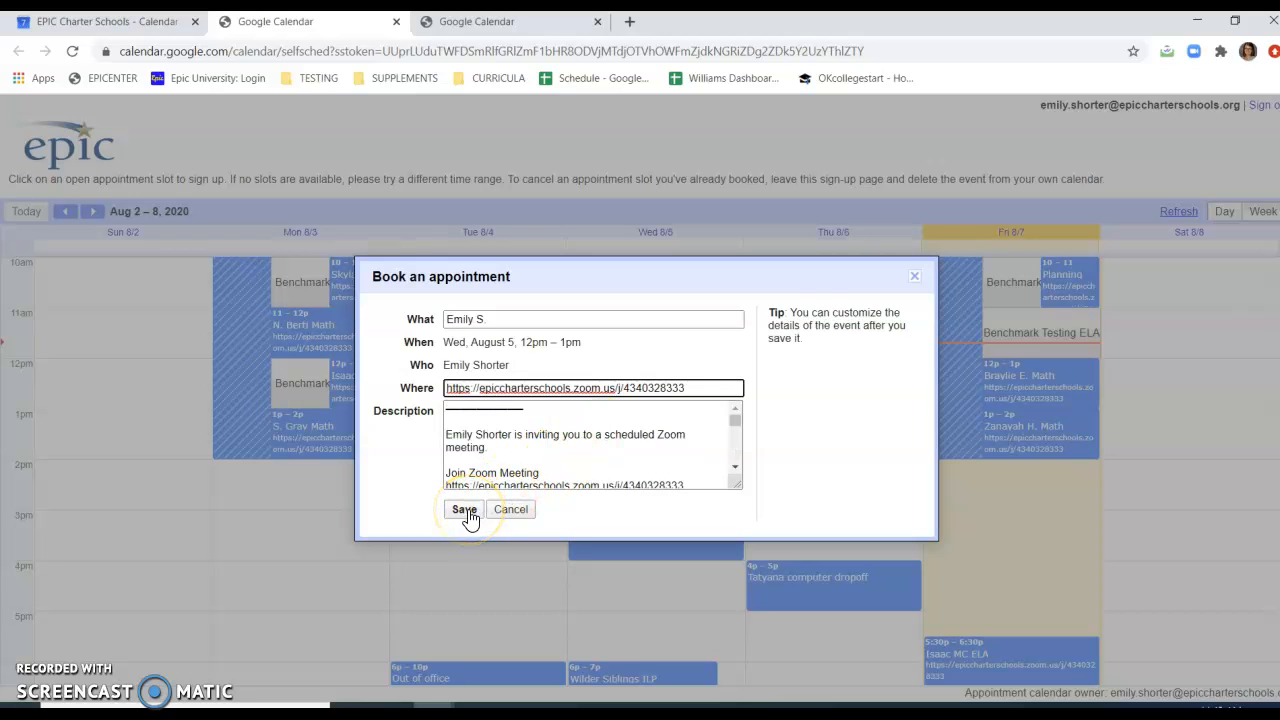
left_click(912, 277)
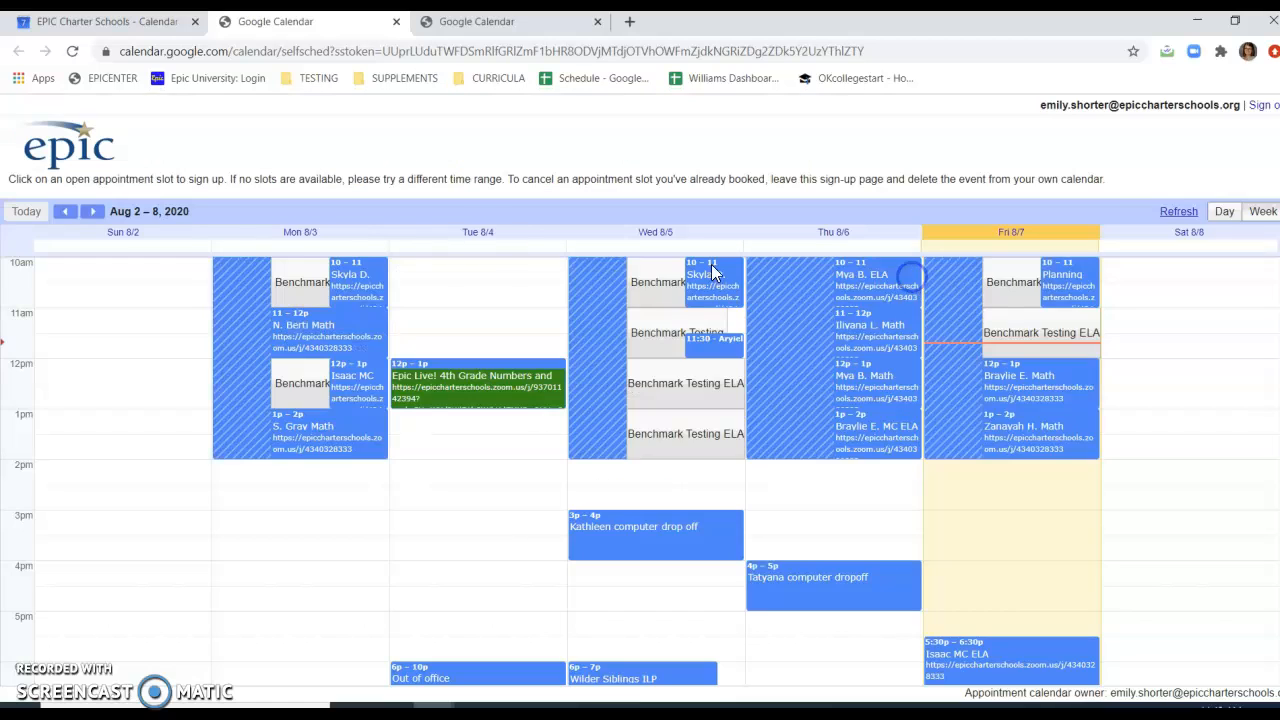
Book the Wednesday, August 26, 11am – 12pm "Benchmark test" slot, replacing its title with the student's first name and last initial.
left_click(92, 211)
left_click(92, 211)
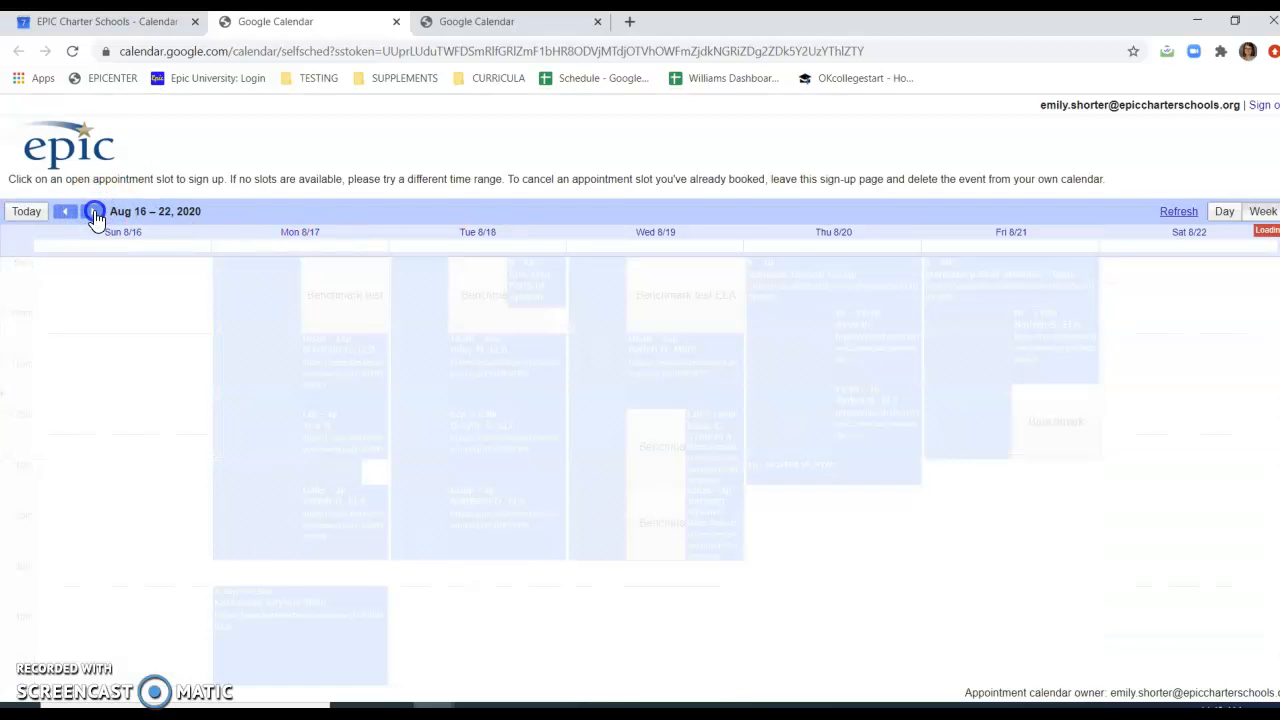
left_click(92, 211)
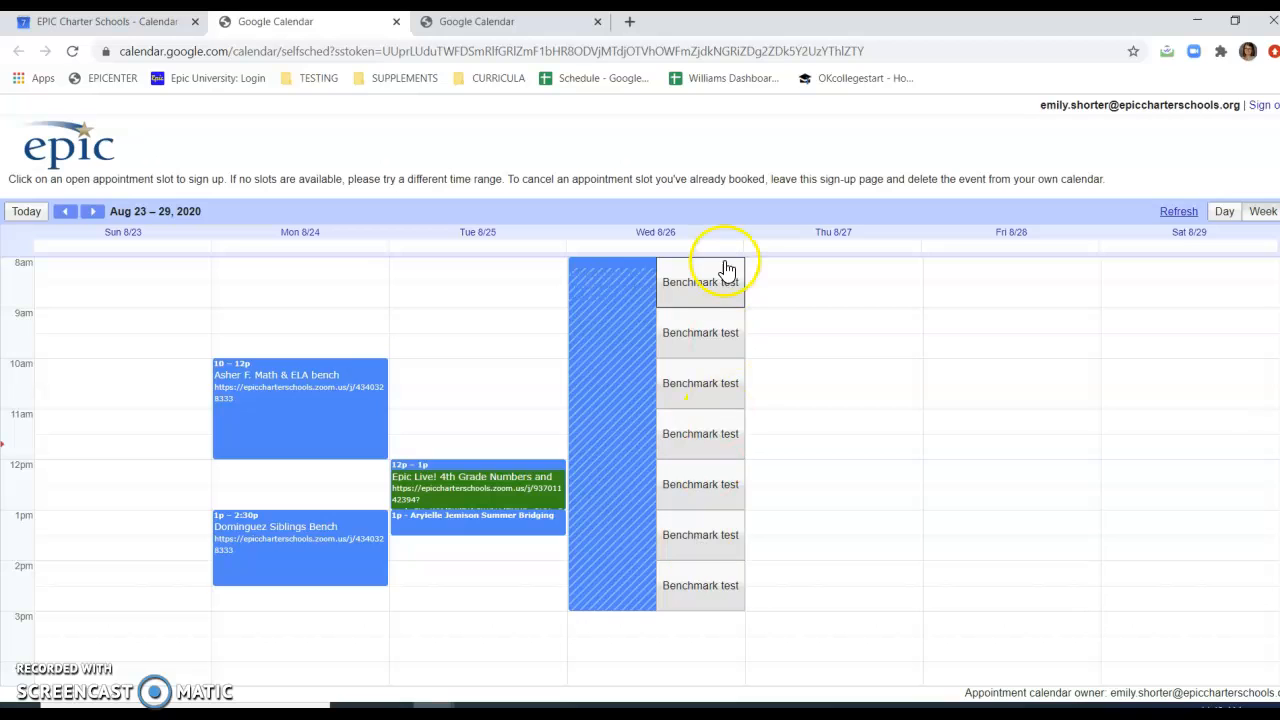
left_click(714, 420)
triple_click(618, 320)
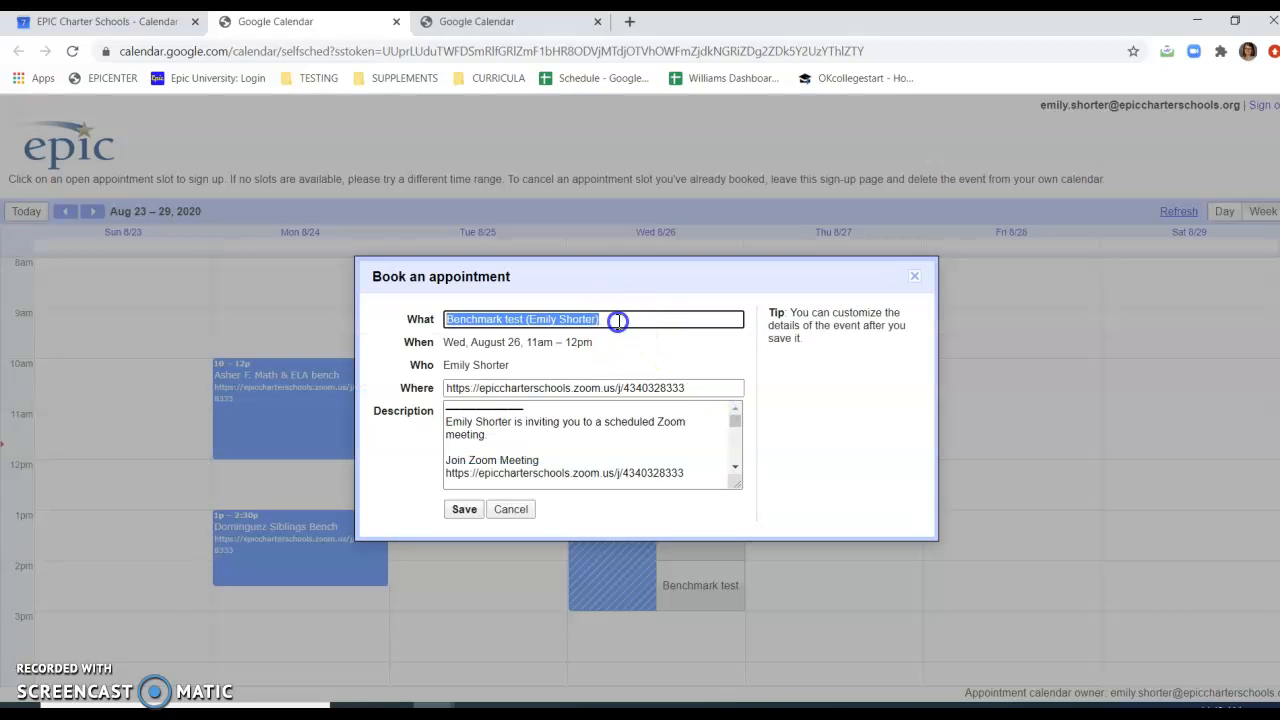
type("Emily S.")
left_click(465, 509)
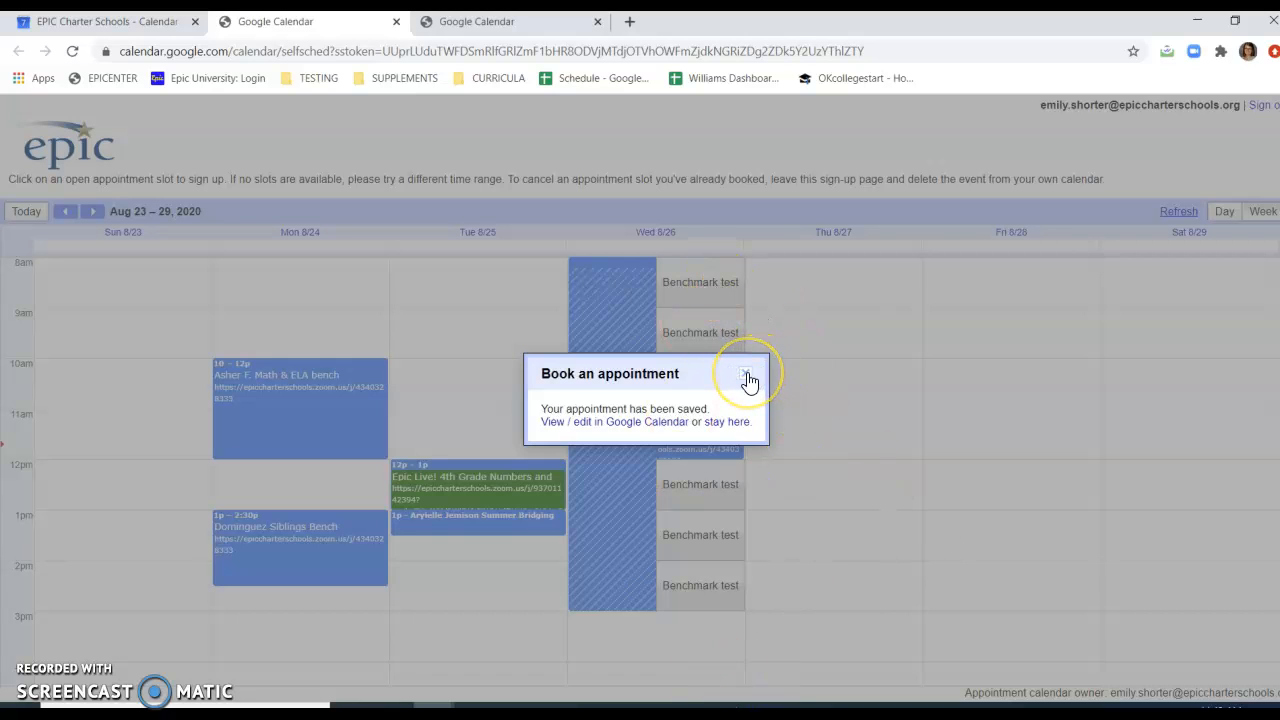
Open the booked appointment in the calendar for full editing and begin adding a guest.
left_click(609, 430)
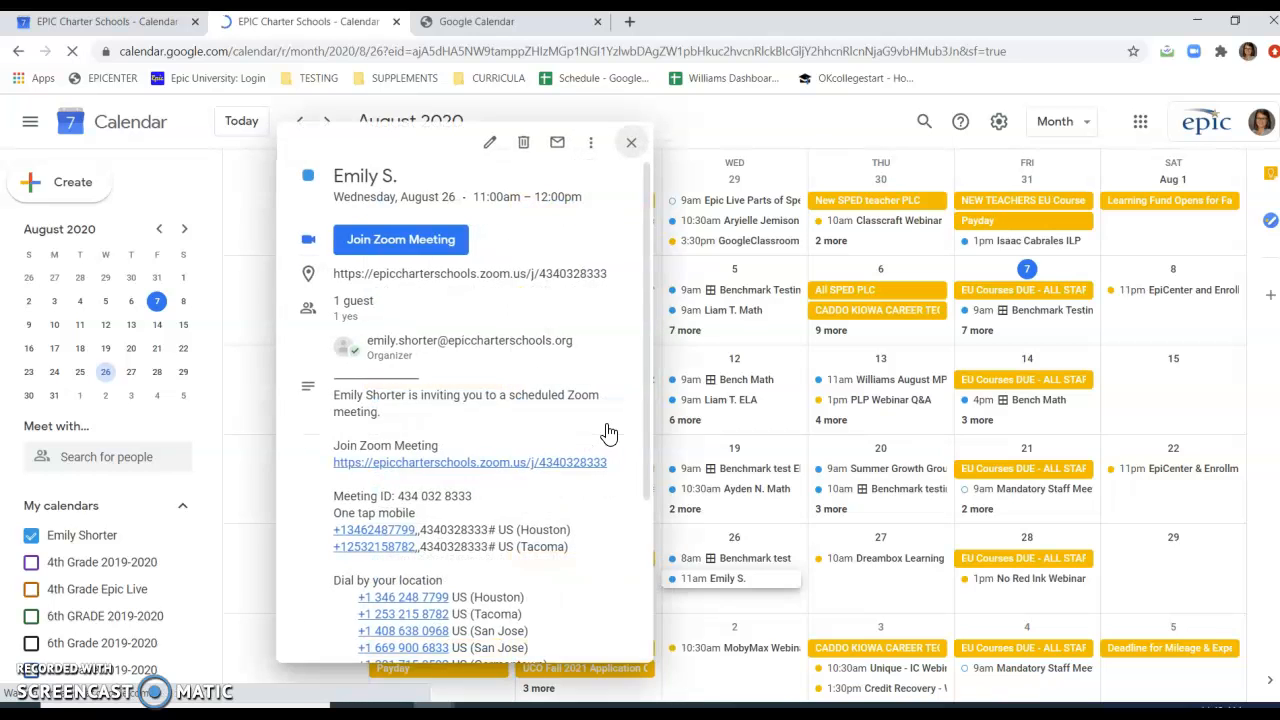
left_click(489, 143)
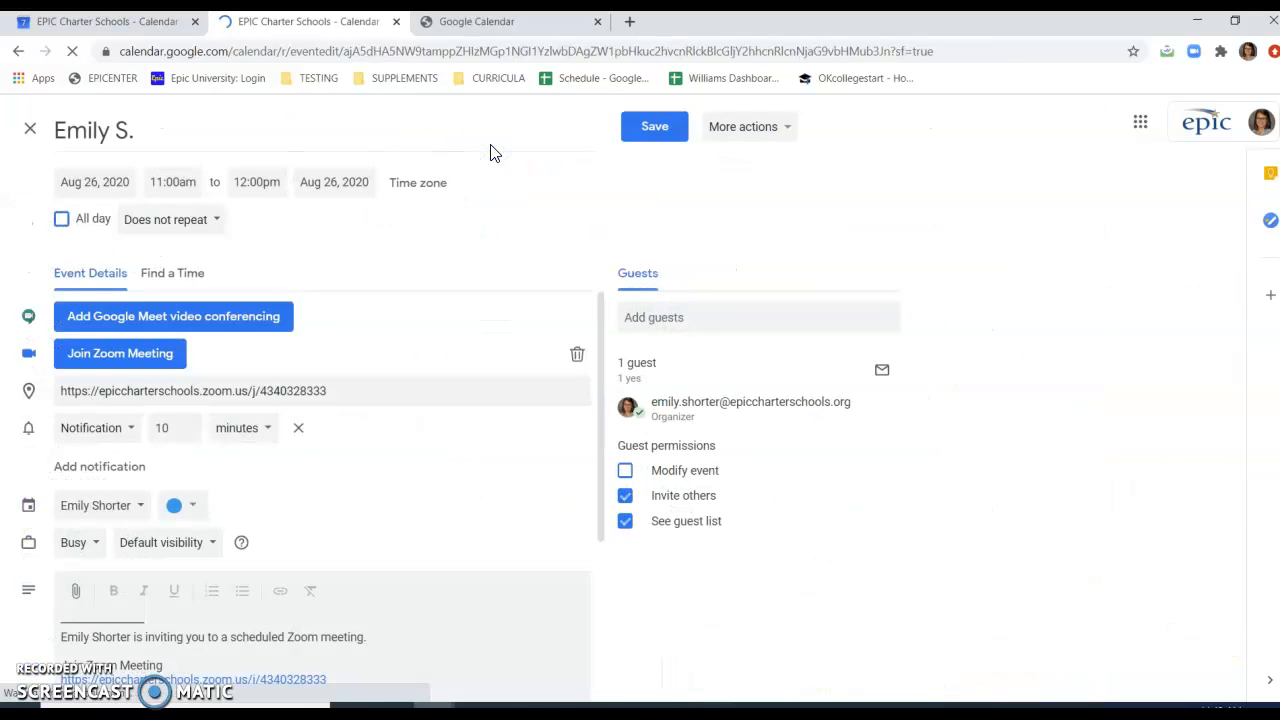
left_click(696, 315)
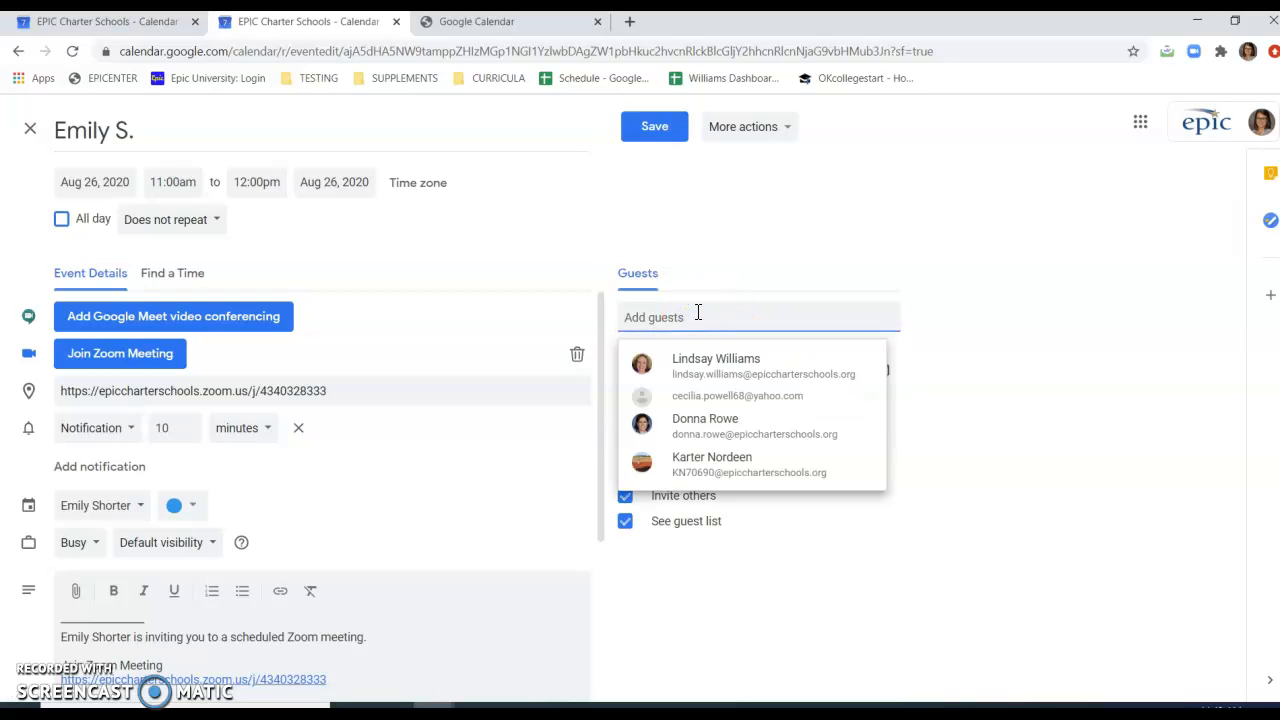